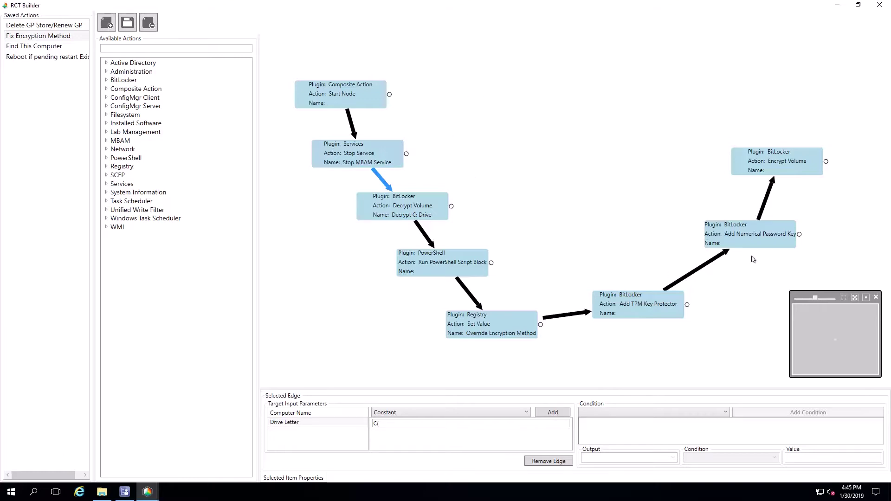
Review the Start Node's action properties and the Service Name and Computer Name inputs on the connection to Stop Service.
{"action": "left_click", "coordinate": [366, 98]}
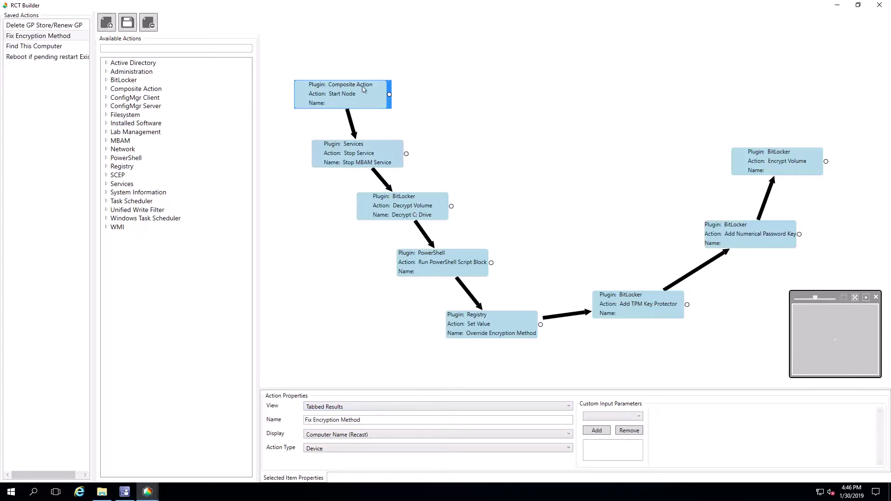
{"action": "left_click", "coordinate": [352, 130]}
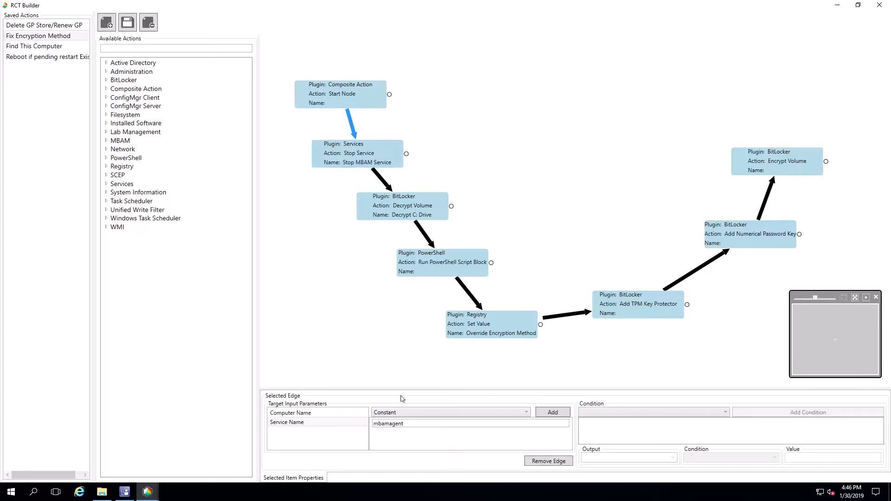
{"action": "left_click", "coordinate": [402, 424]}
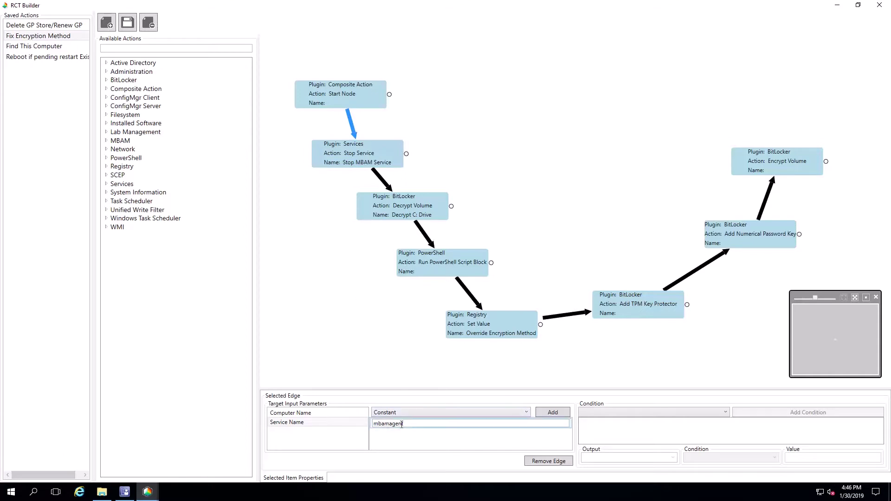
{"action": "left_click", "coordinate": [304, 414]}
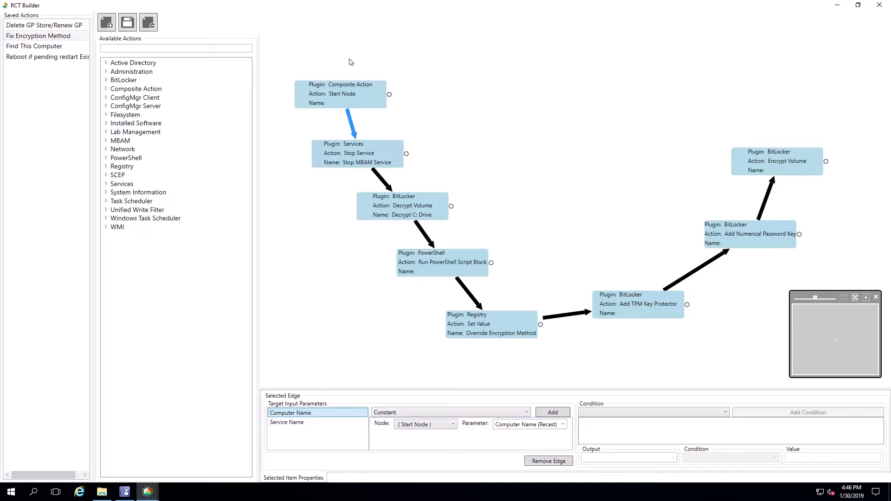
Review the Computer Name and Drive Letter inputs on the connection from Stop Service to Decrypt Volume.
{"action": "left_click", "coordinate": [384, 184]}
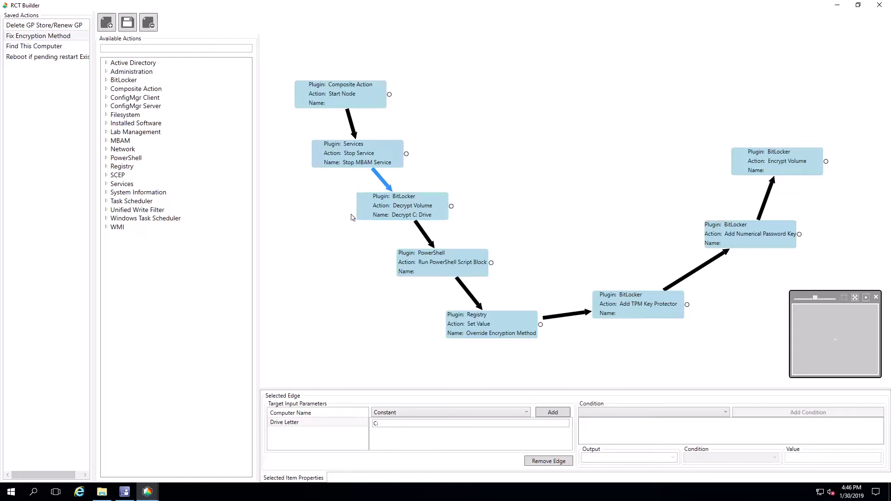
{"action": "left_click", "coordinate": [316, 413]}
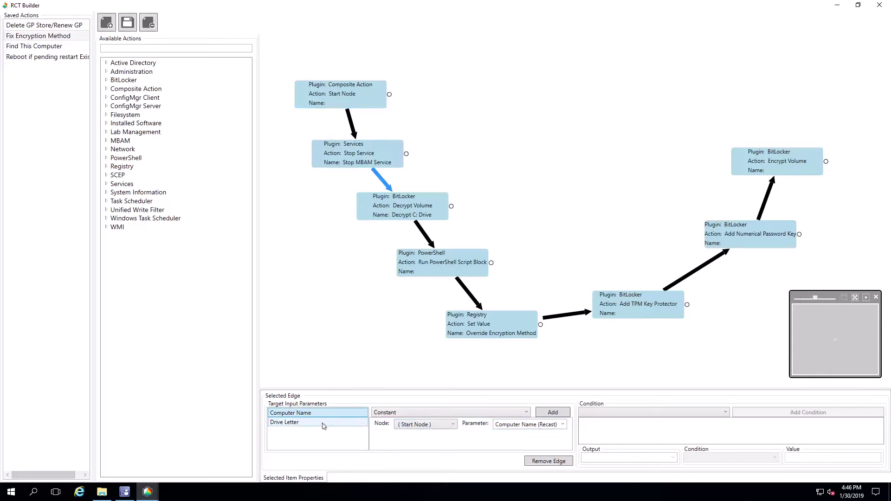
{"action": "left_click", "coordinate": [304, 424]}
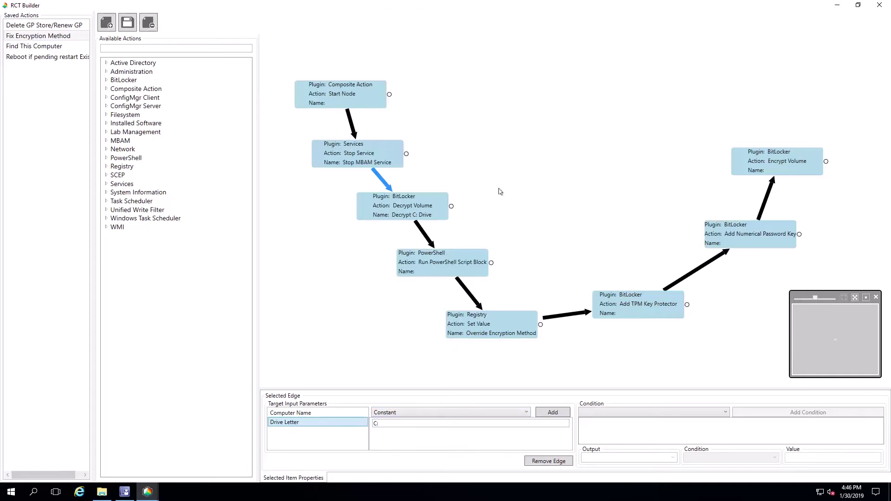
Examine the Script and Computer Name inputs on the connection from Decrypt Volume to Run PowerShell Script Block.
{"action": "left_click", "coordinate": [422, 233]}
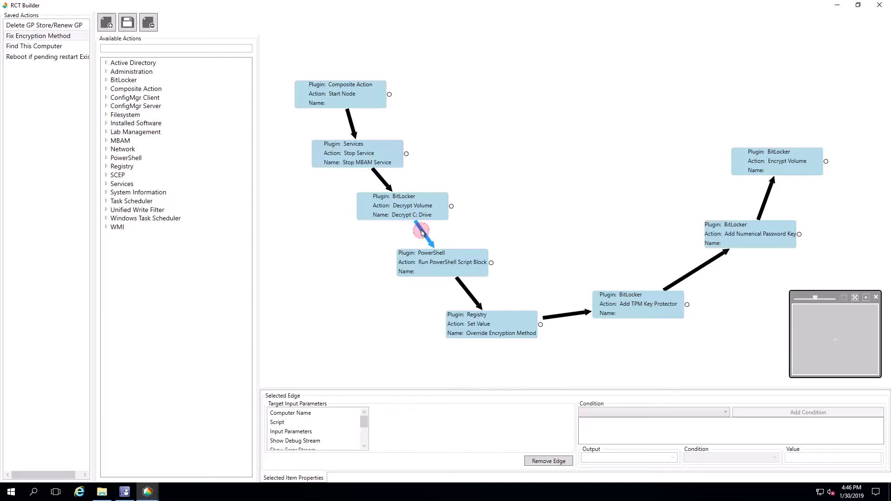
{"action": "left_click", "coordinate": [305, 423]}
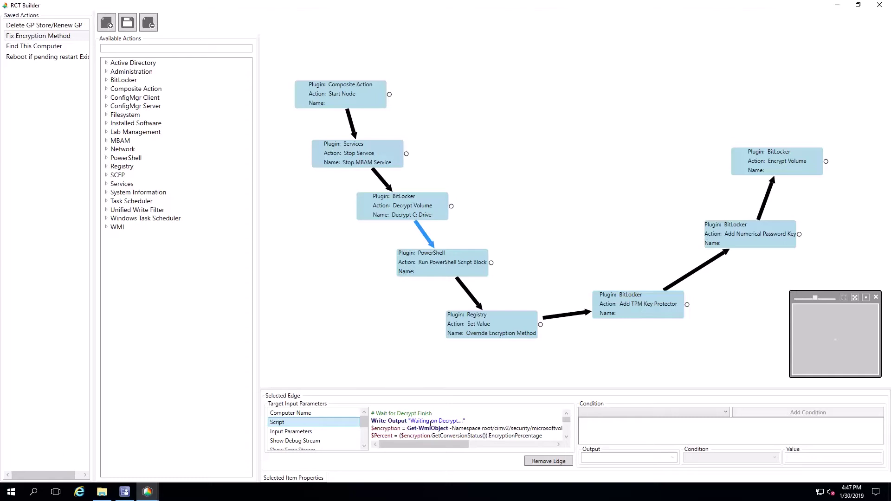
{"action": "left_click", "coordinate": [316, 414]}
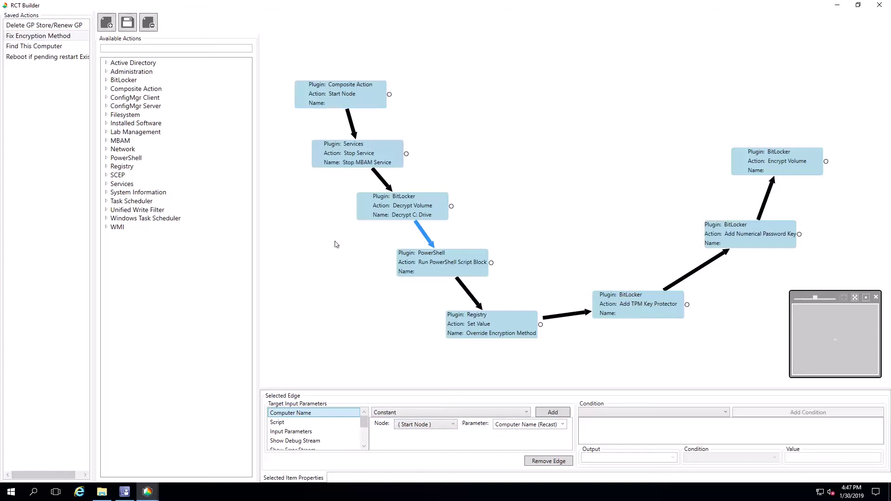
{"action": "left_click", "coordinate": [333, 424]}
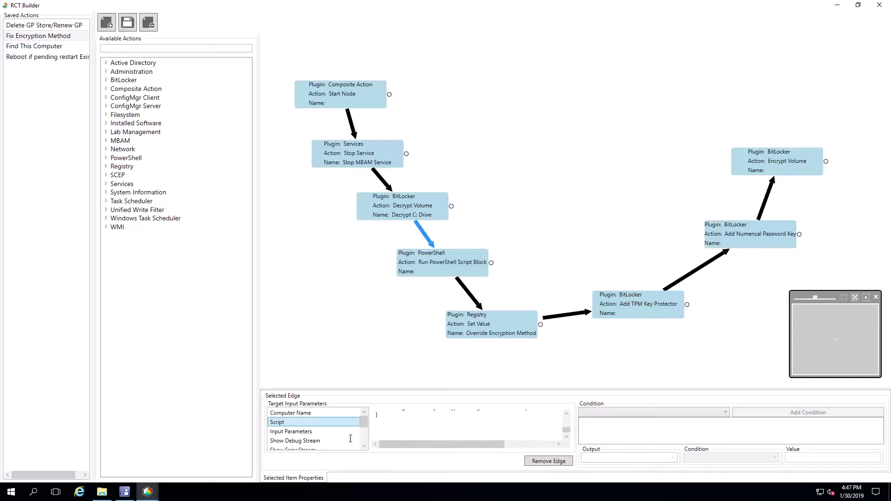
Check the Input Parameters and the debug, error, information, warning and progress stream settings passed to Run PowerShell Script Block.
{"action": "left_click", "coordinate": [316, 432]}
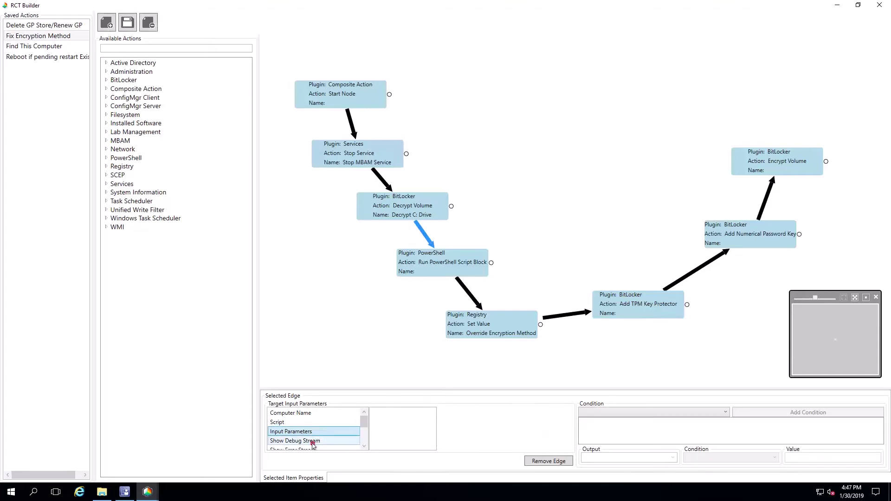
{"action": "left_click", "coordinate": [312, 441]}
{"action": "left_click", "coordinate": [364, 446]}
{"action": "left_click", "coordinate": [365, 446]}
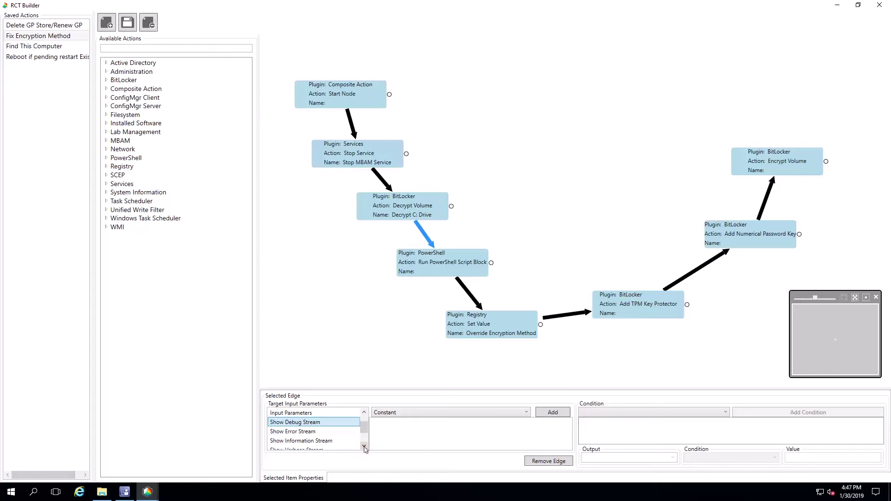
{"action": "left_click", "coordinate": [307, 432]}
{"action": "left_click", "coordinate": [312, 442]}
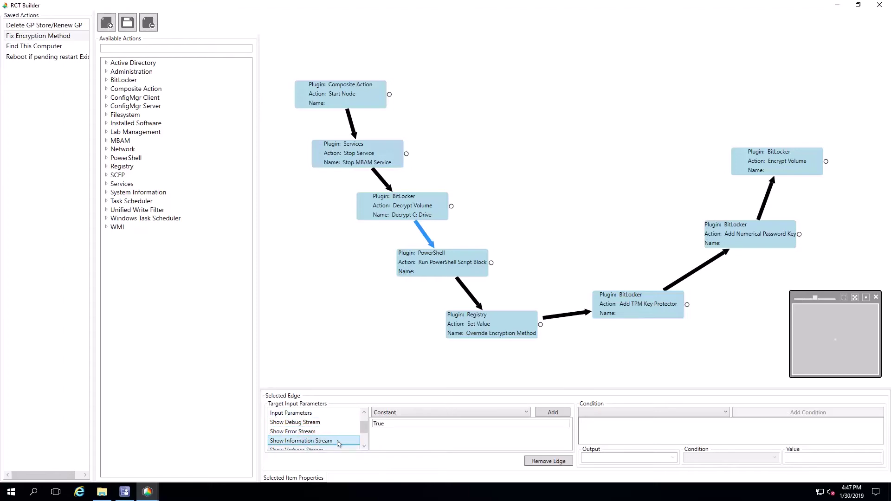
{"action": "left_click", "coordinate": [364, 447]}
{"action": "left_click", "coordinate": [364, 446]}
{"action": "left_click", "coordinate": [365, 447]}
{"action": "left_click", "coordinate": [313, 432]}
{"action": "left_click", "coordinate": [315, 442]}
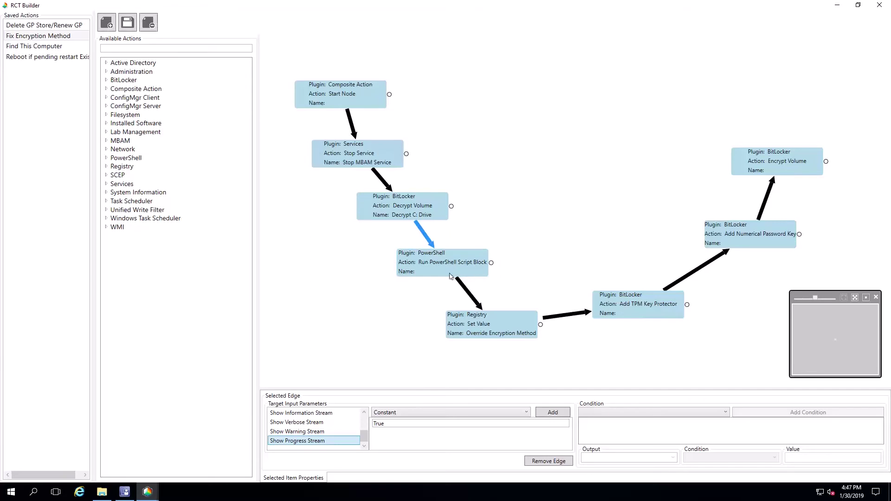
Examine the hive, subkey, value name, value type, value and computer name inputs on the connection to the registry Set Value action.
{"action": "left_click", "coordinate": [466, 293]}
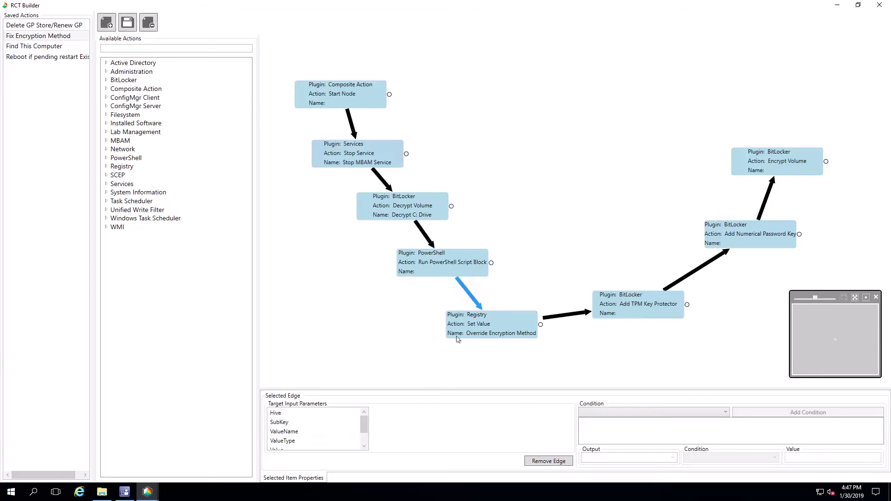
{"action": "left_click", "coordinate": [284, 413]}
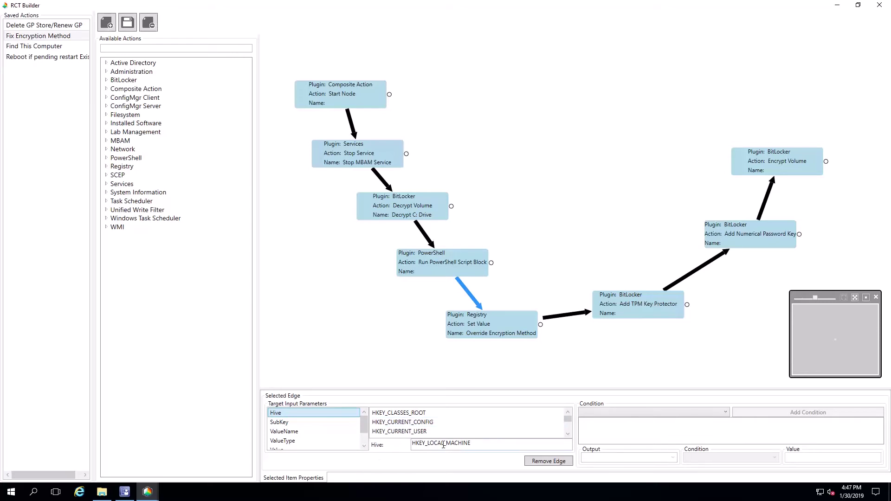
{"action": "left_click", "coordinate": [286, 422]}
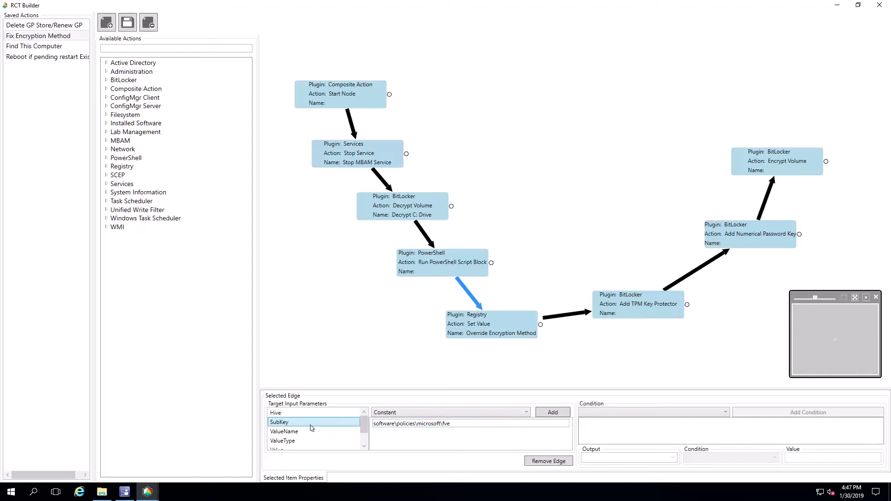
{"action": "left_click", "coordinate": [356, 431]}
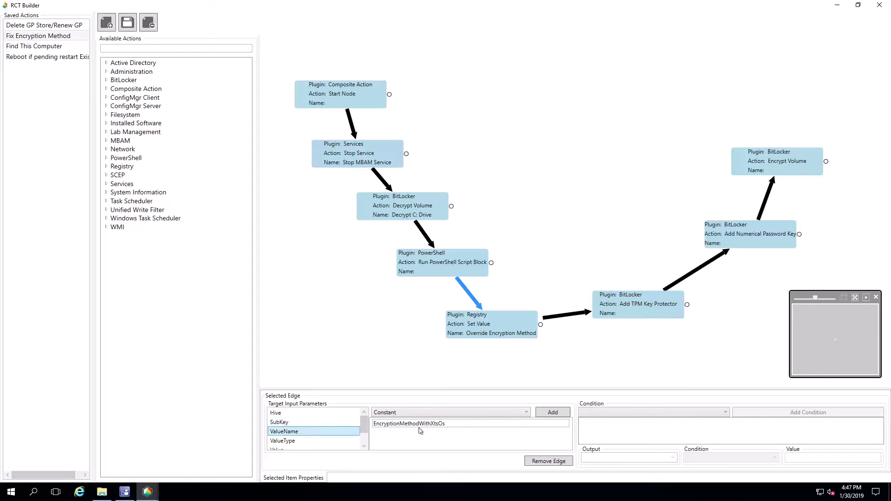
{"action": "left_click", "coordinate": [309, 444]}
{"action": "left_click", "coordinate": [390, 424]}
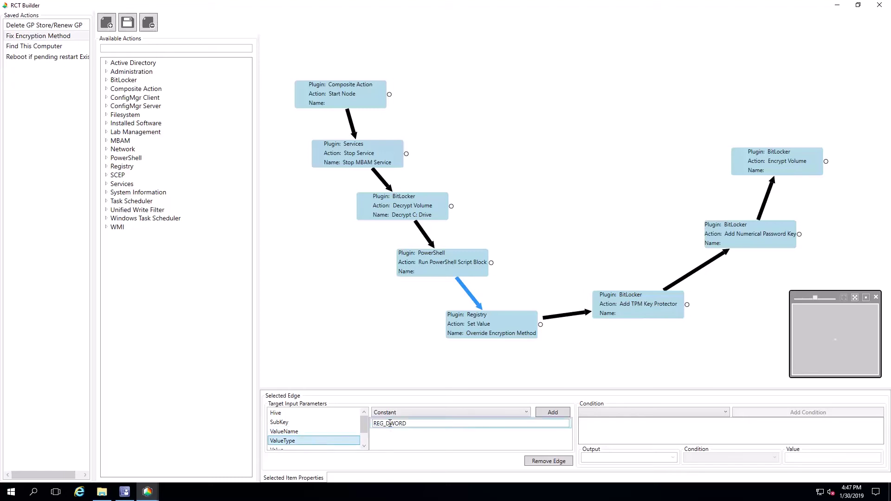
{"action": "scroll", "coordinate": [302, 432], "scroll_direction": "down", "scroll_amount": 1}
{"action": "left_click", "coordinate": [302, 433]}
{"action": "left_click", "coordinate": [307, 442]}
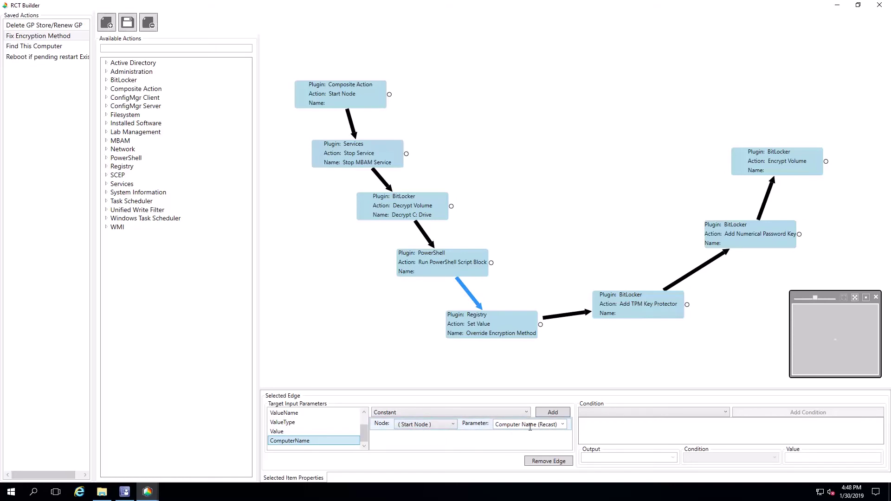
Review the Computer Name and Drive Letter inputs on the connections to Add TPM Key Protector and Add Numerical Password Key.
{"action": "left_click", "coordinate": [564, 317]}
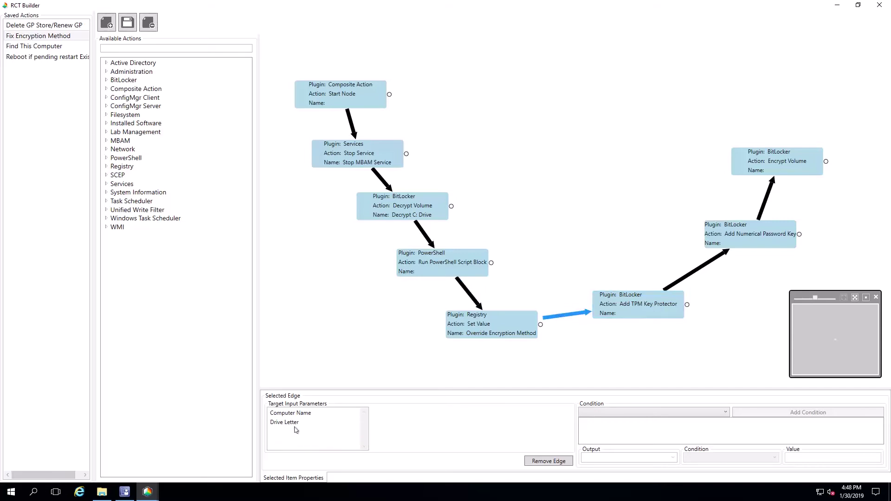
{"action": "left_click", "coordinate": [309, 413]}
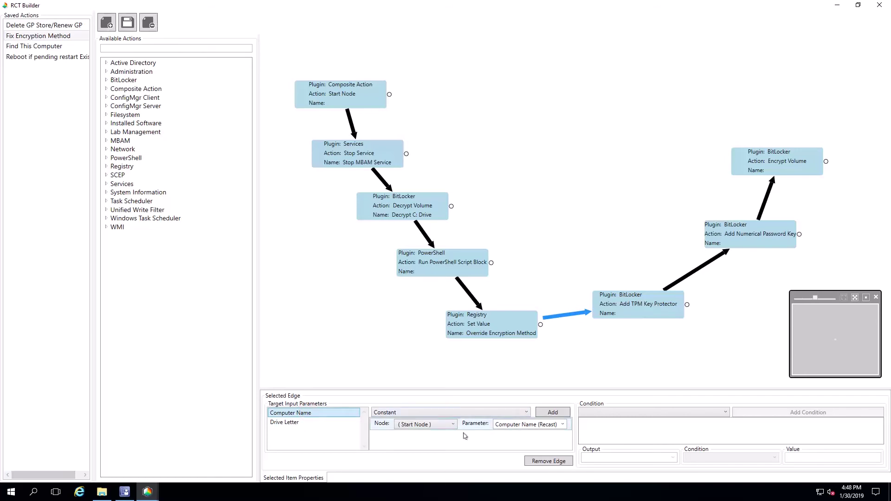
{"action": "left_click", "coordinate": [281, 423]}
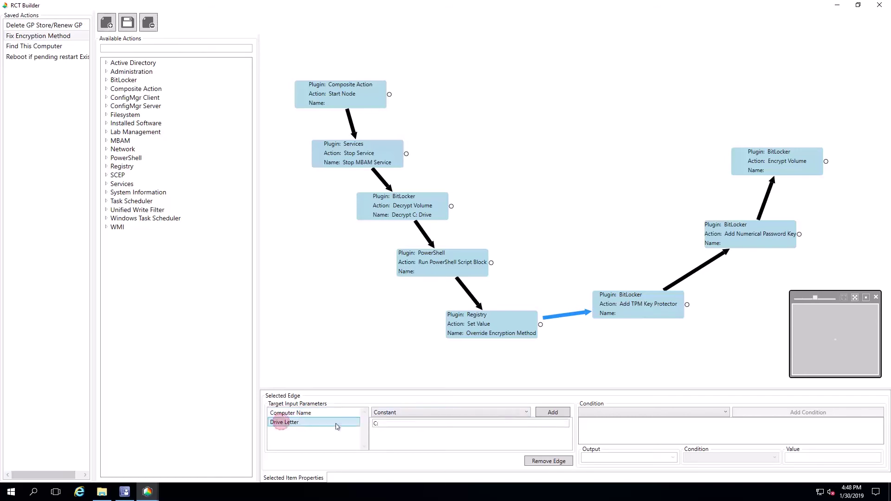
{"action": "left_click", "coordinate": [701, 270]}
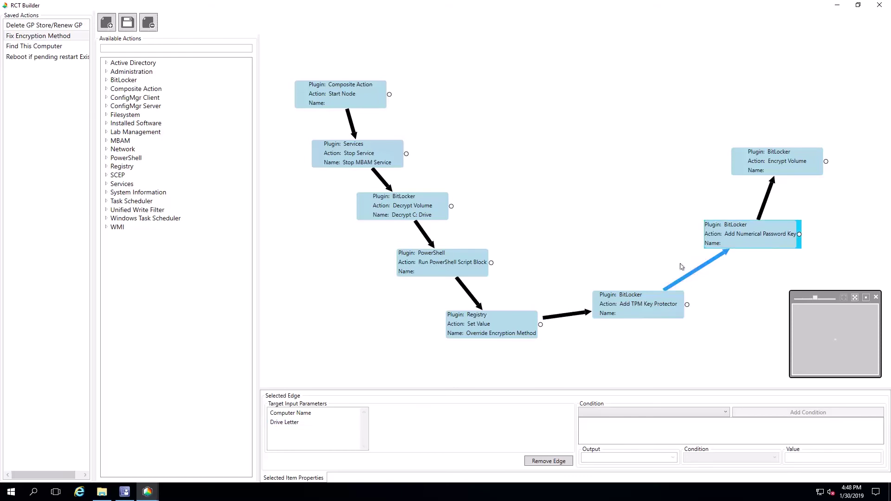
{"action": "left_click", "coordinate": [297, 413]}
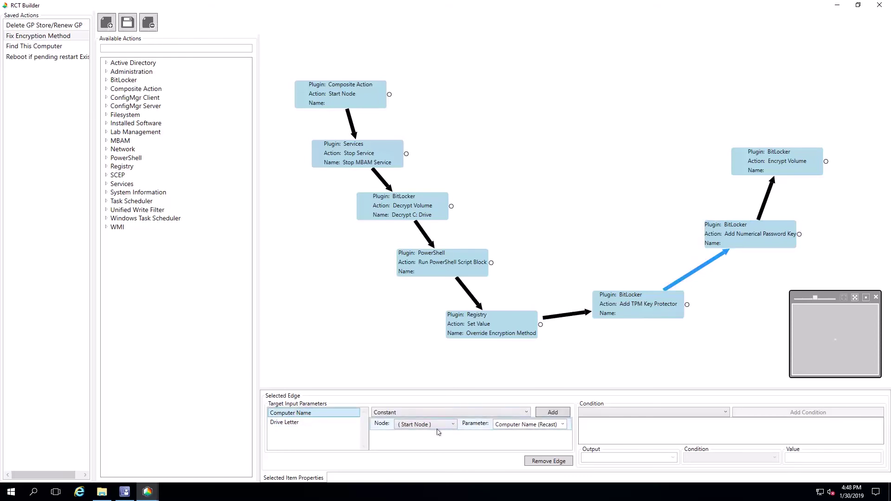
{"action": "left_click", "coordinate": [314, 422]}
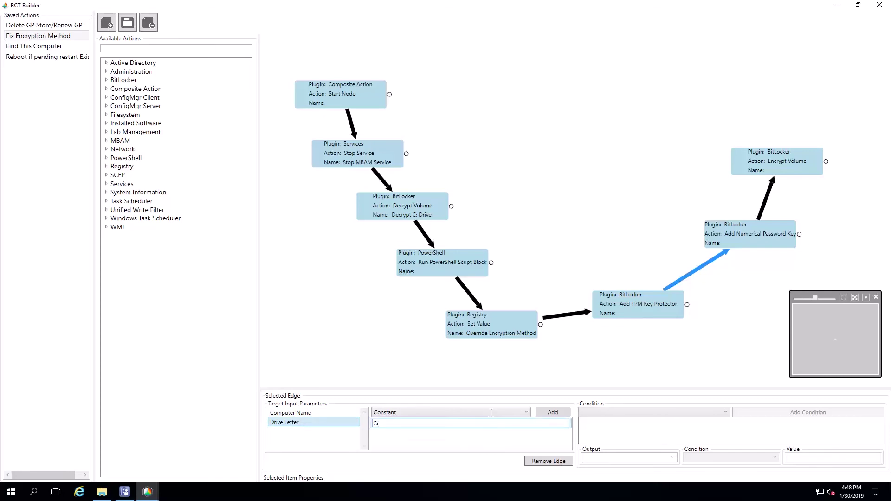
Review the Computer Name, Drive Letter, Encryption Method and Used Space Only Boolean inputs on the connection to Encrypt Volume.
{"action": "left_click", "coordinate": [769, 197]}
{"action": "left_click", "coordinate": [296, 415]}
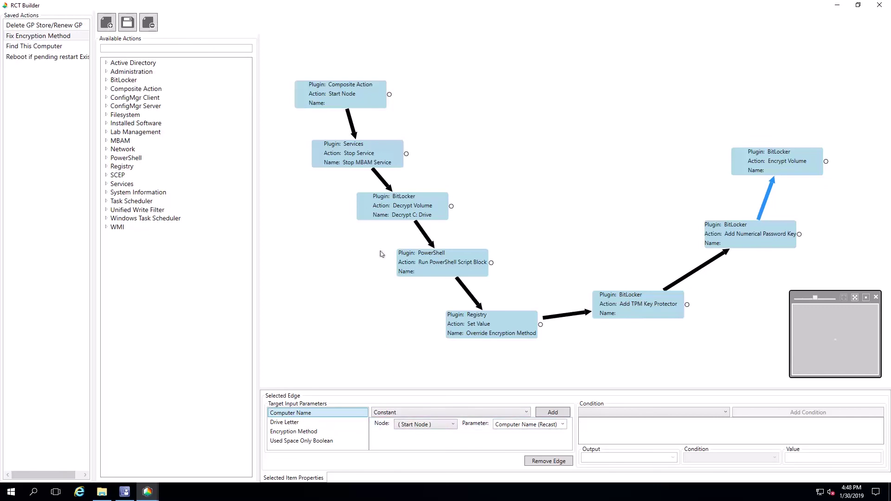
{"action": "left_click", "coordinate": [296, 424]}
{"action": "left_click", "coordinate": [345, 432]}
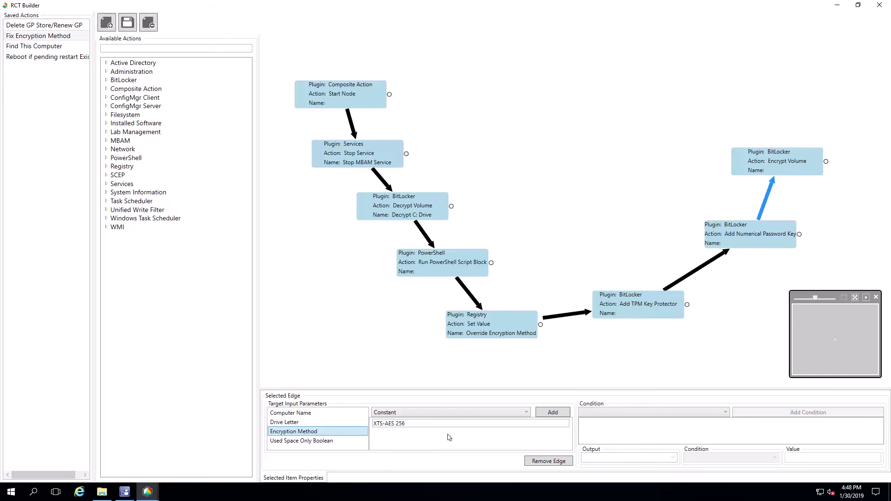
{"action": "left_click", "coordinate": [332, 441]}
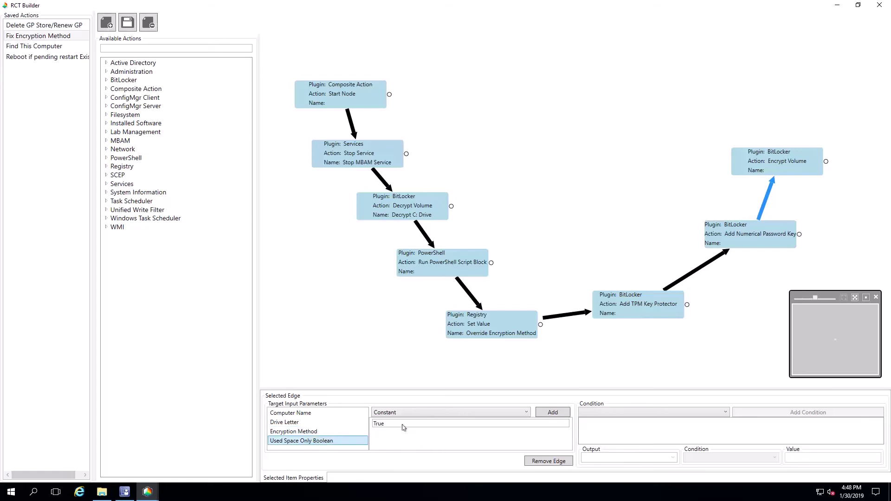